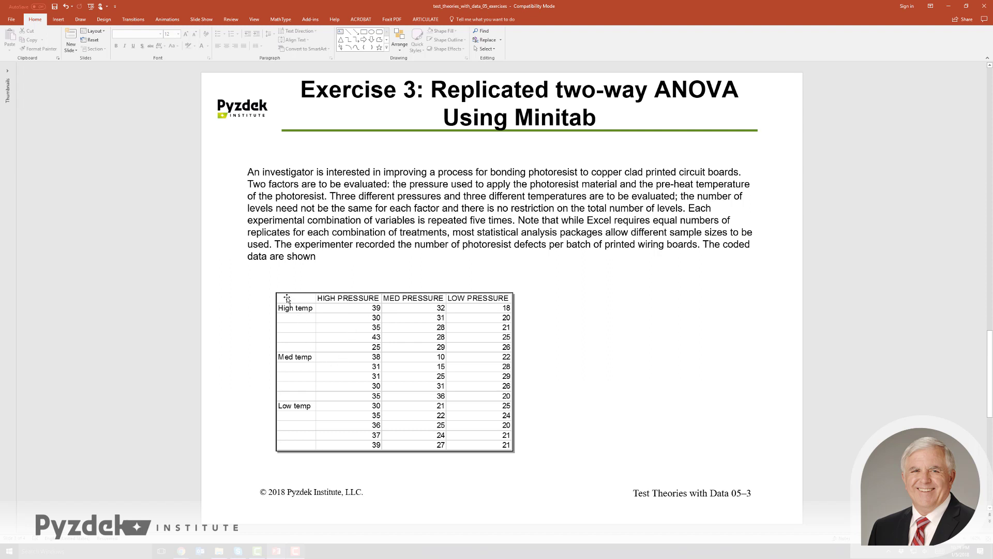
- Copy the defect table range A5:D20 from the slide's embedded Excel object
click(286, 298)
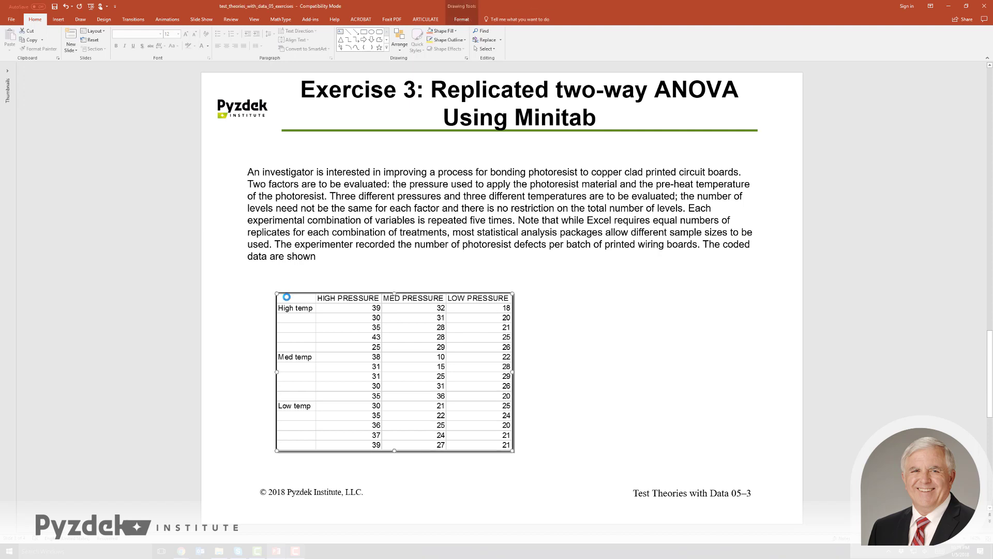
double_click(287, 297)
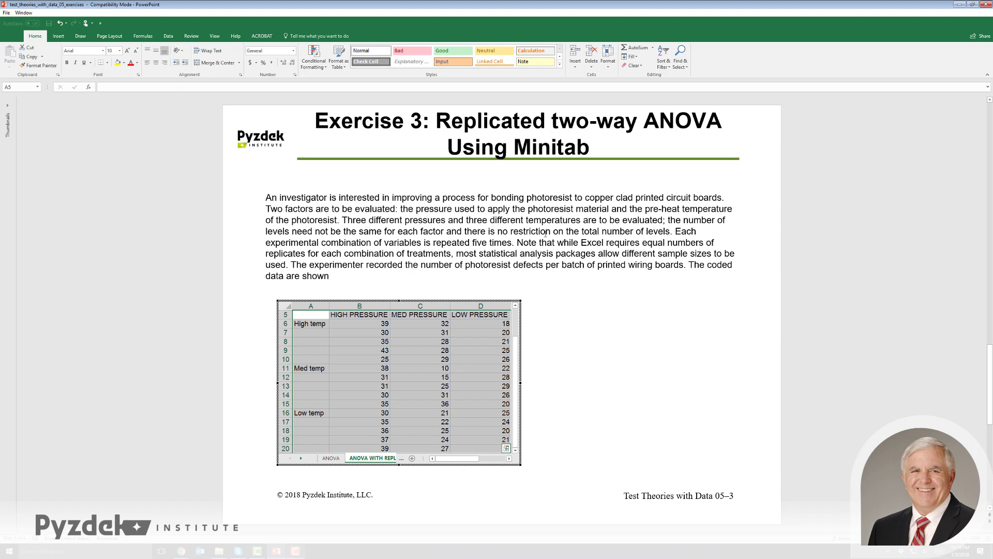
key(ctrl+c)
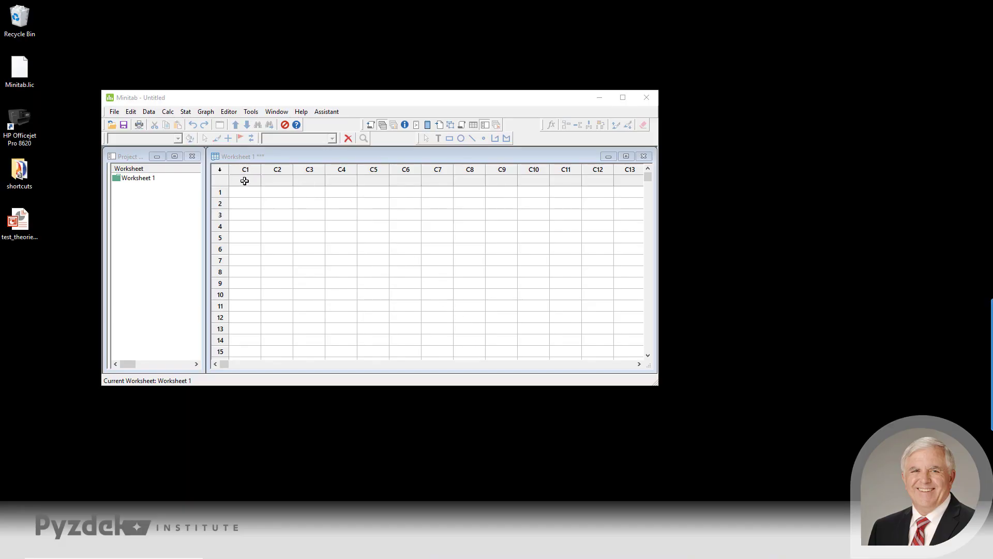
- Paste the defect data into the Minitab worksheet and name column C1 Temp
click(245, 181)
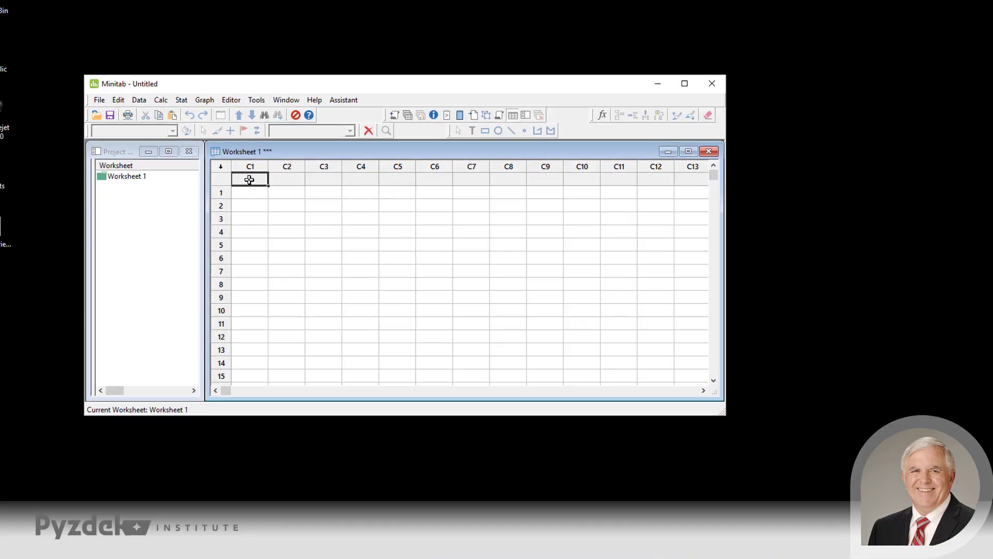
key(ctrl+v)
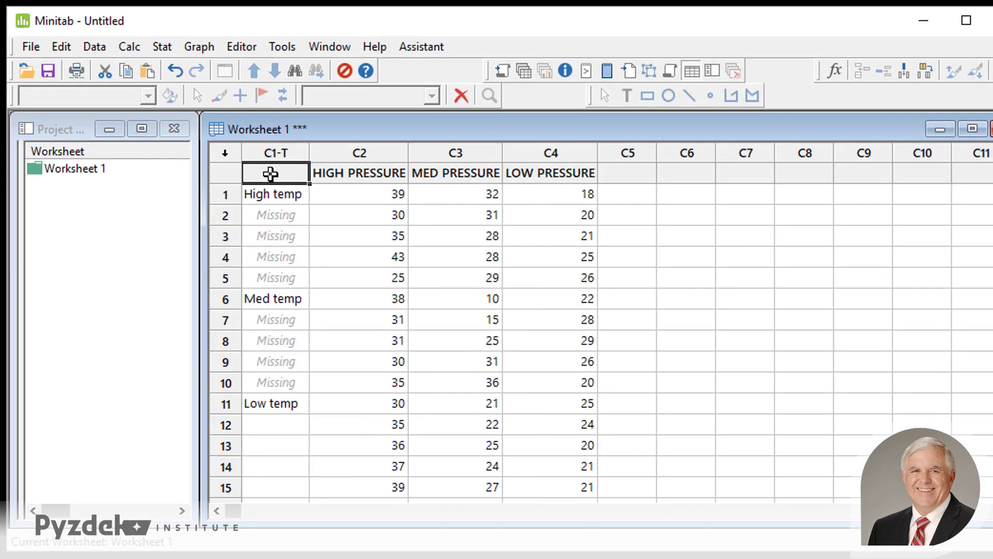
text(Tem)
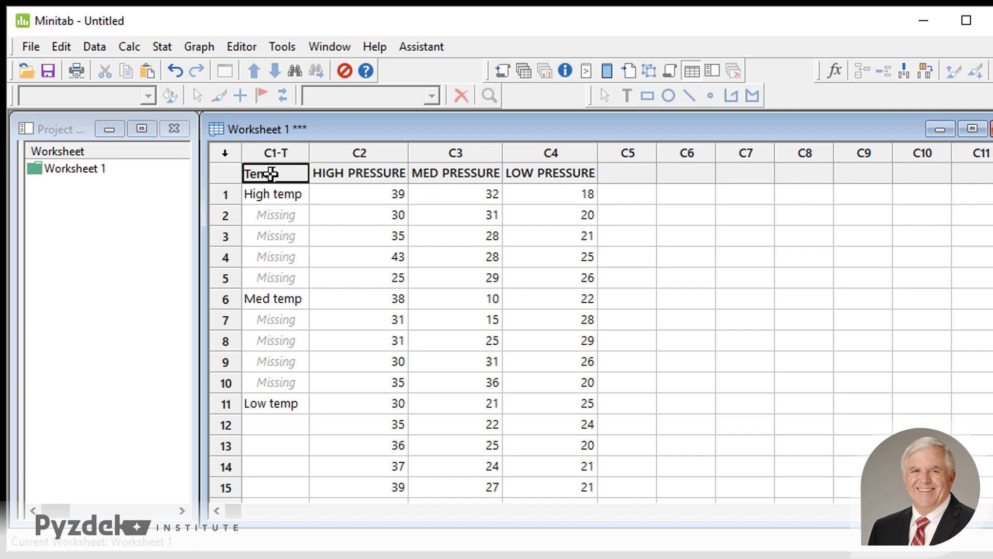
text(p)
key(Return)
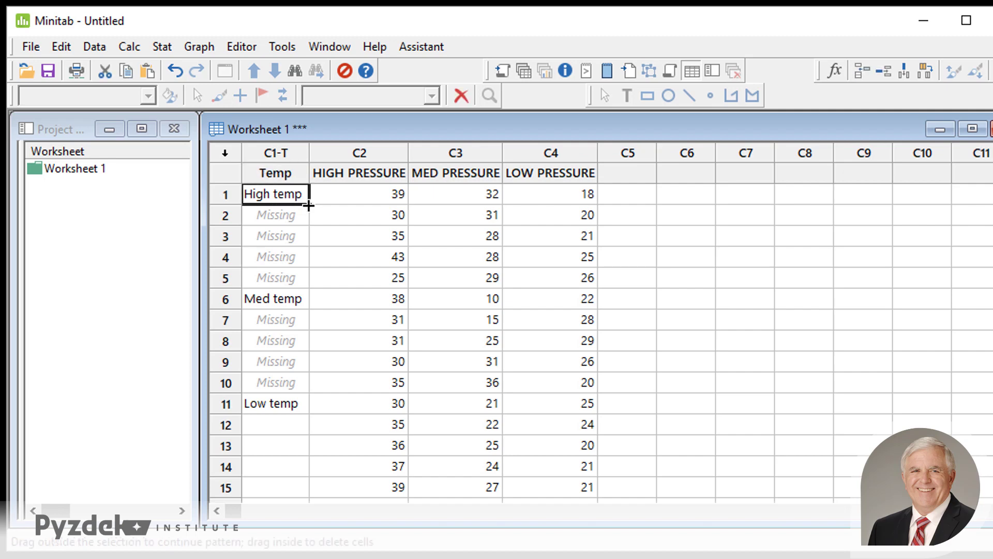
- Fill rows 2–5, 7–10 and 12–15 with High, Med and Low temp labels
drag(309, 206, 300, 282)
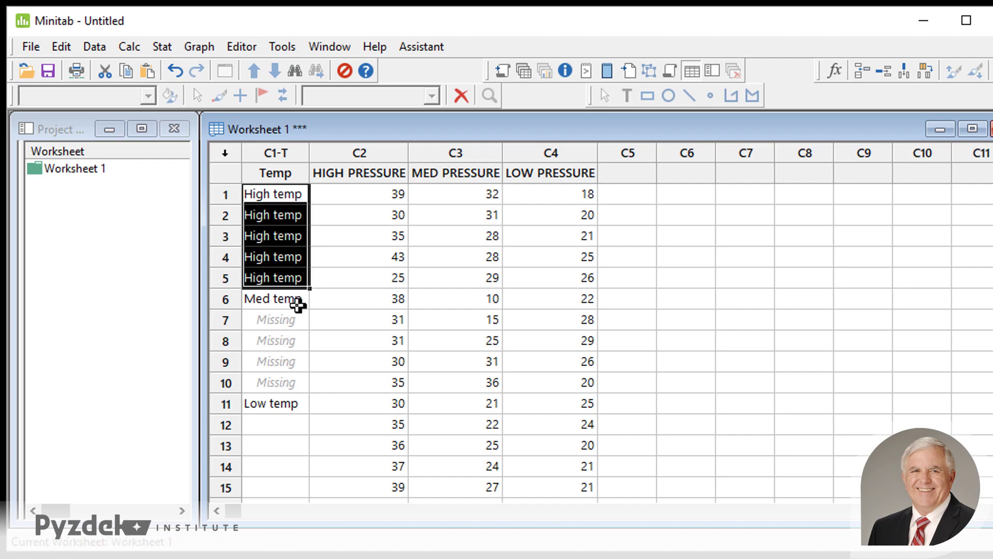
click(292, 301)
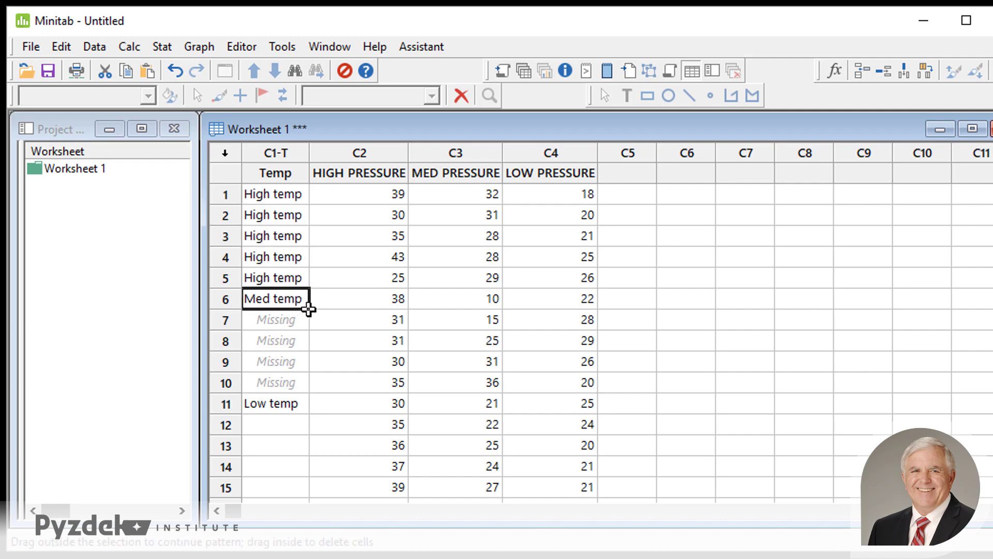
drag(309, 309, 297, 392)
scroll(296, 396, down, 1)
click(297, 362)
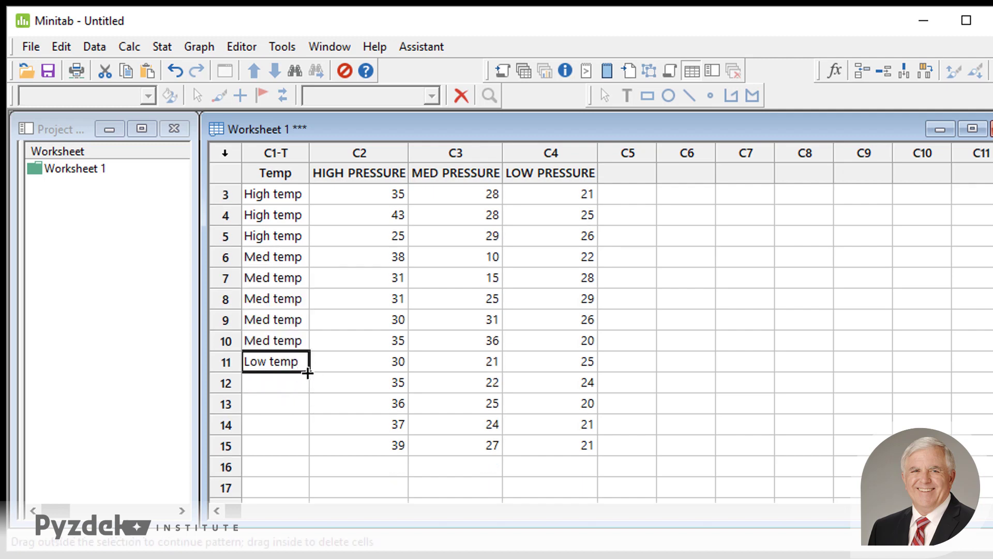
drag(308, 372, 301, 452)
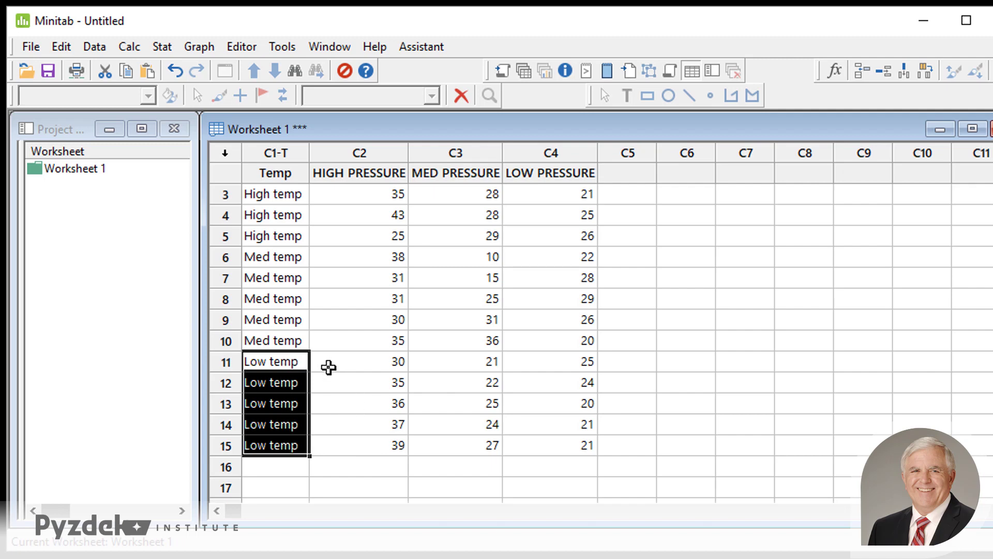
click(356, 194)
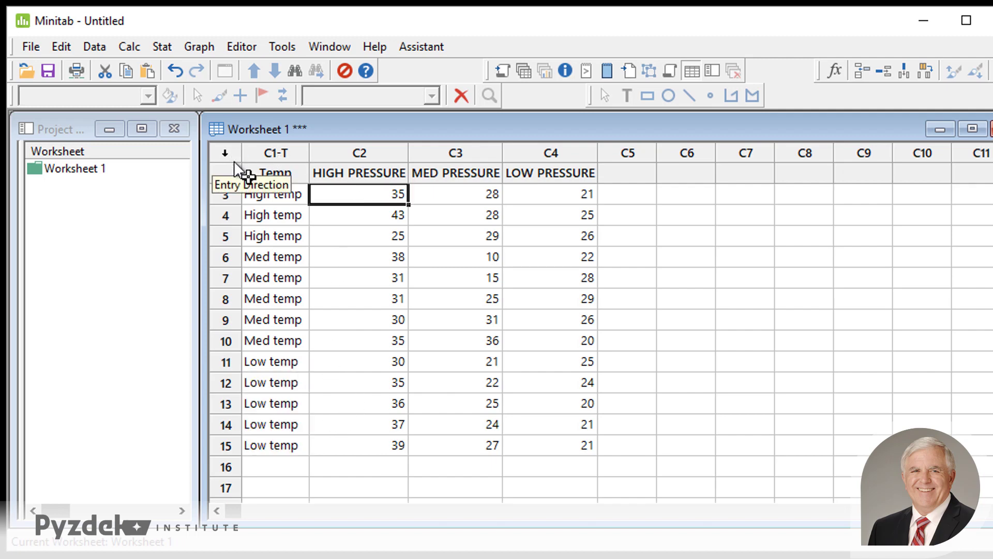
click(626, 175)
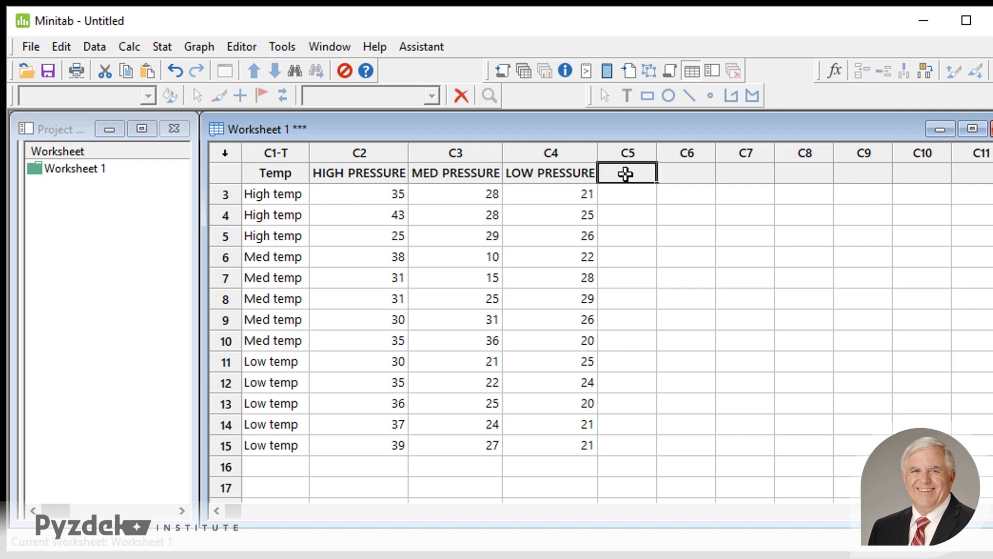
- Open the Balanced Analysis of Variance dialog from Stat > ANOVA
click(165, 45)
mouse_move(211, 109)
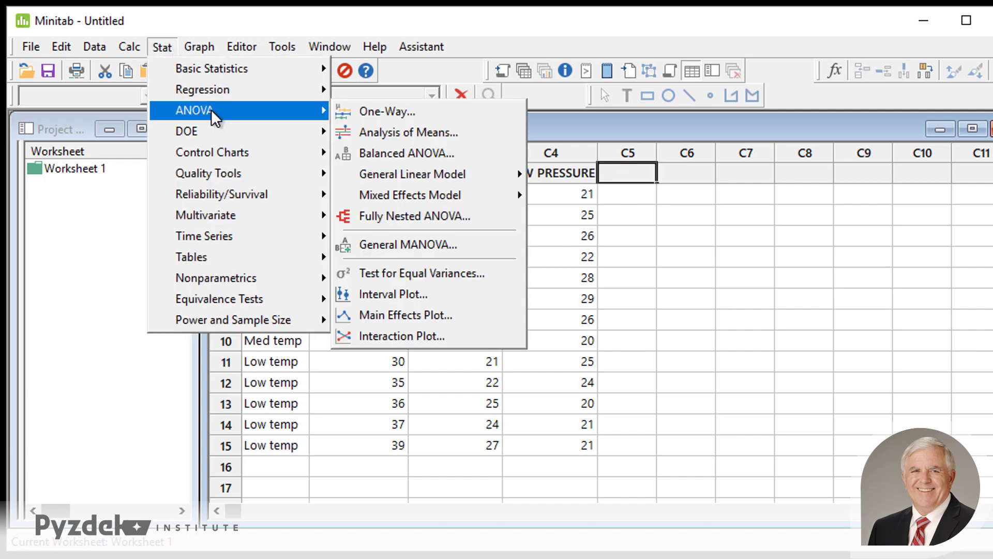
click(427, 153)
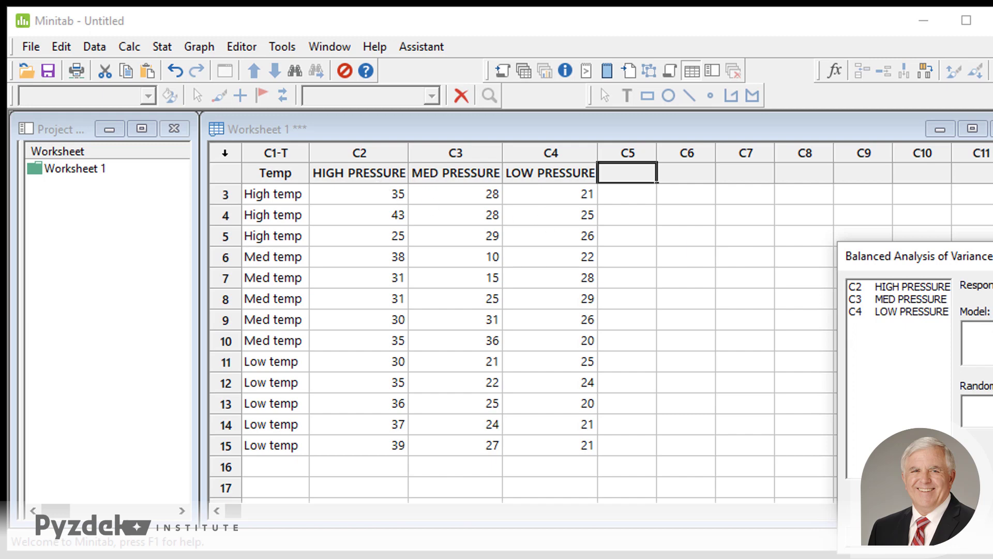
- Cancel the ANOVA dialog and name columns C5–C7 Temperature, Pressure and Defects
key(Escape)
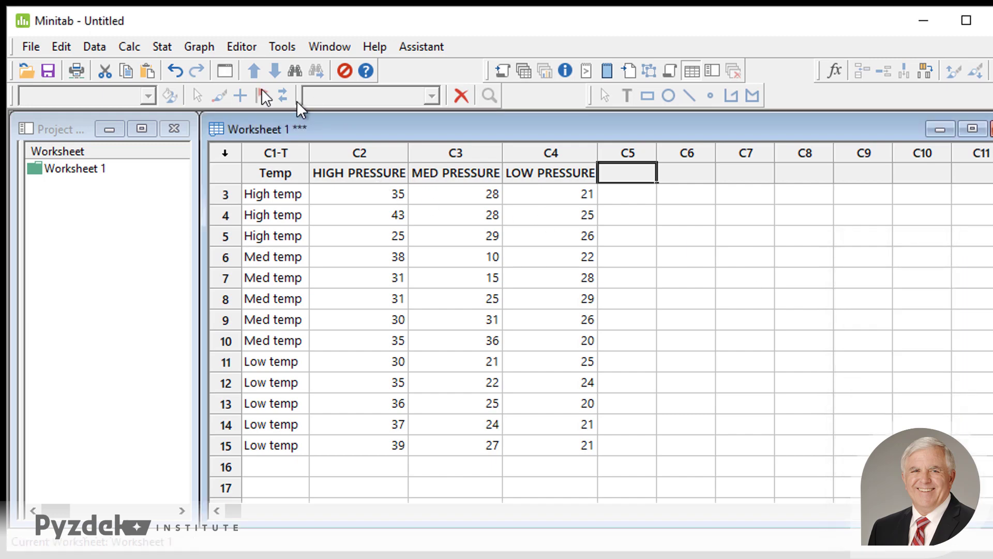
click(90, 47)
click(664, 178)
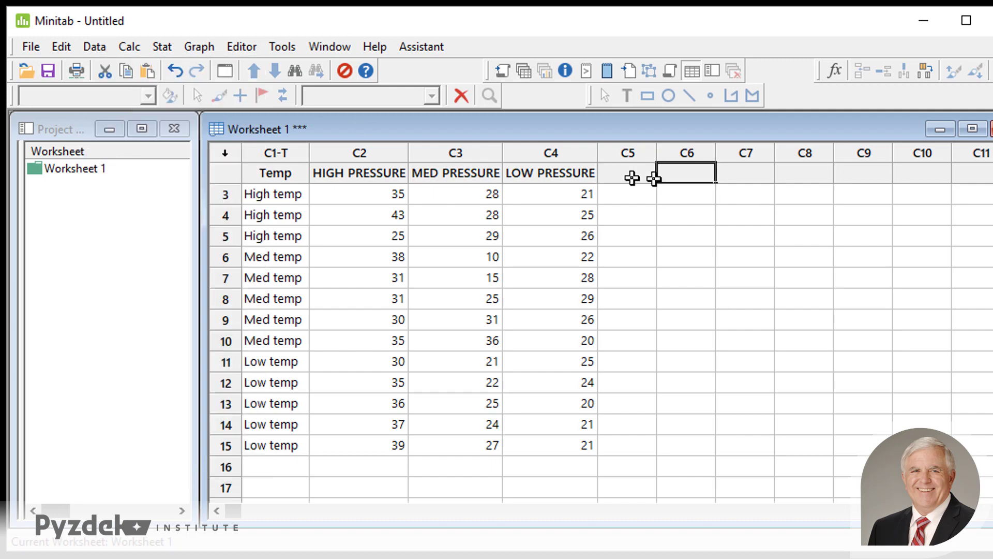
click(631, 178)
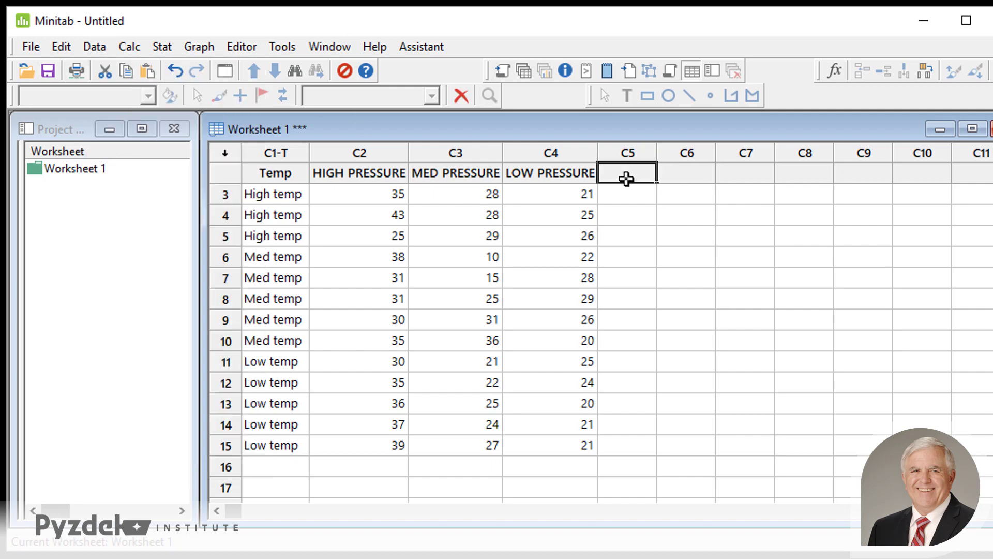
text(Temperatu)
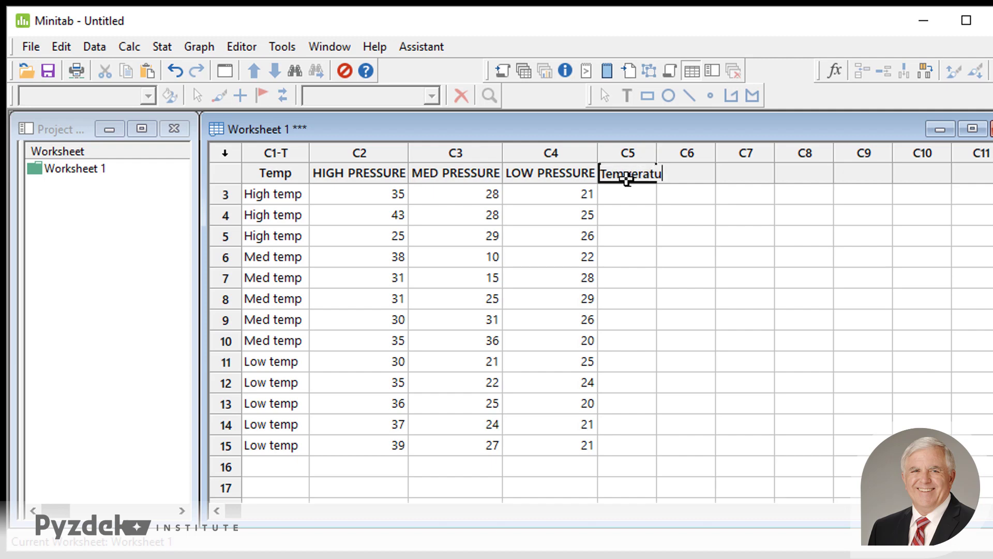
text(re)
key(Tab)
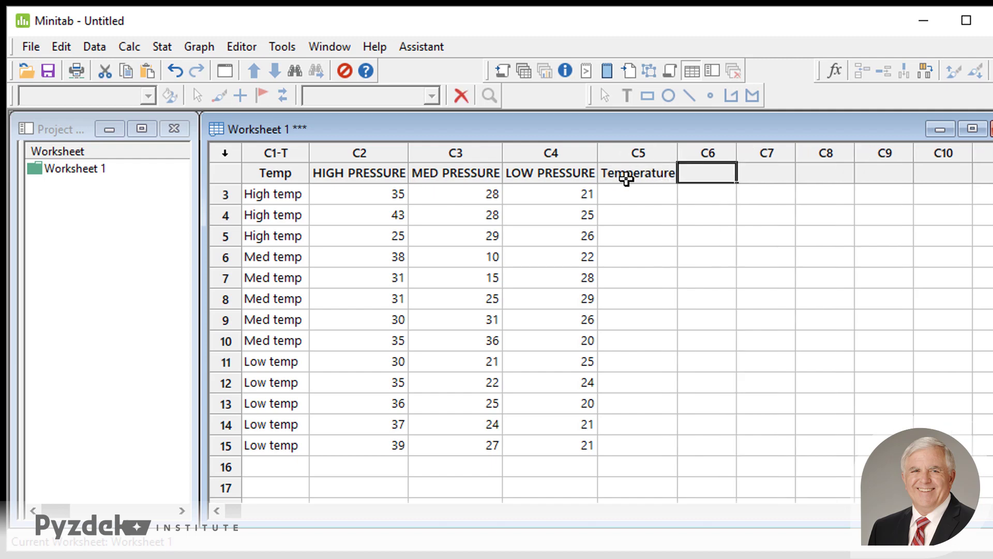
text(Pressure)
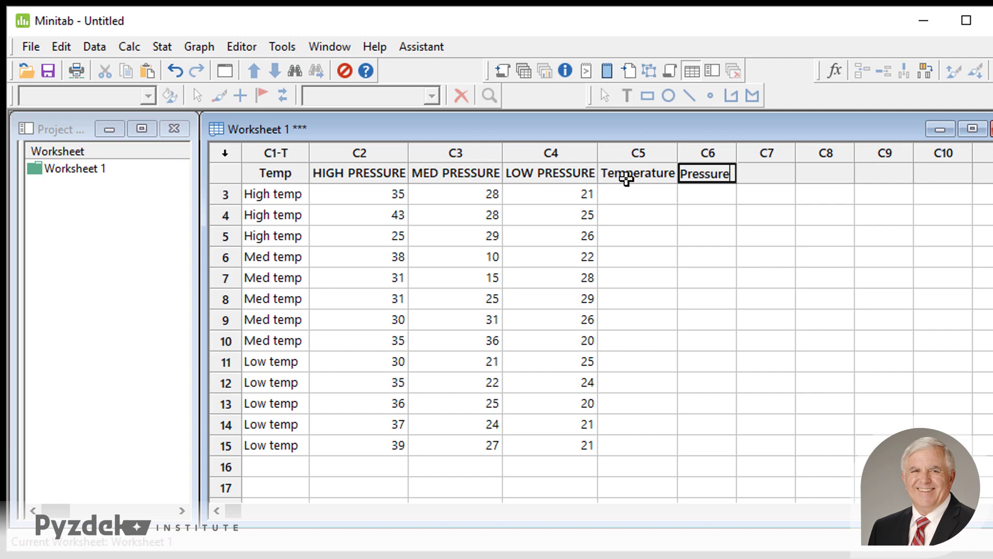
key(Tab)
text(Defects)
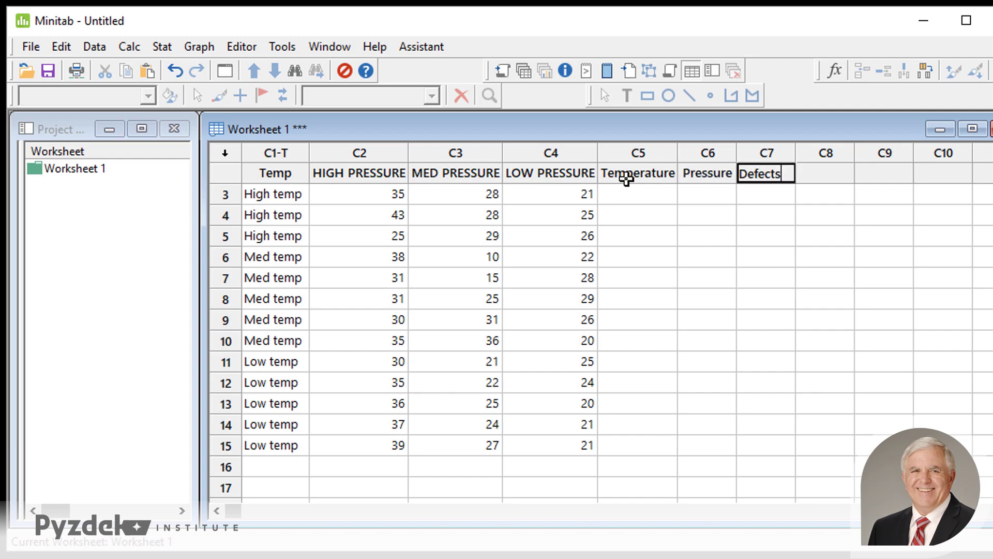
key(Return)
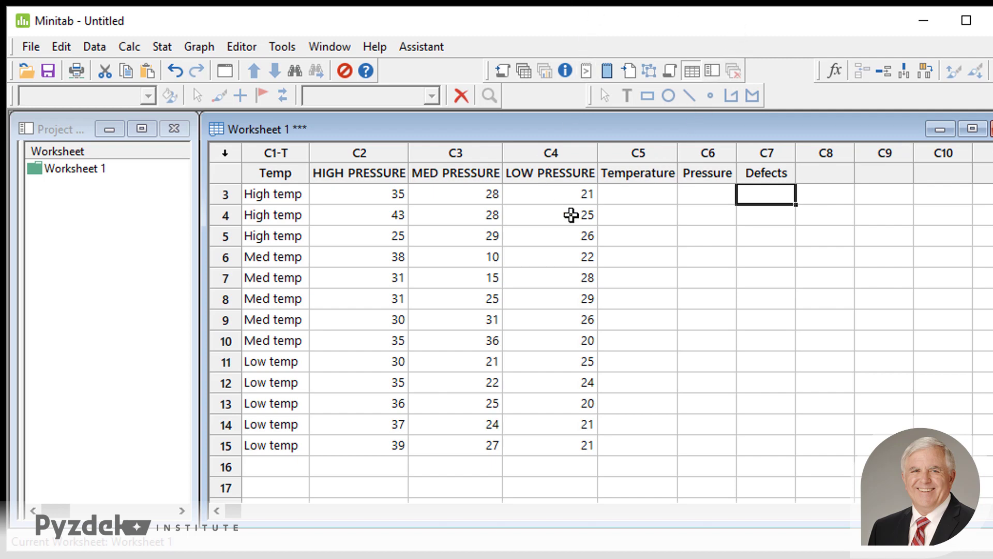
- In Stack Columns, select the HIGH, MED and LOW PRESSURE columns to stack
click(91, 47)
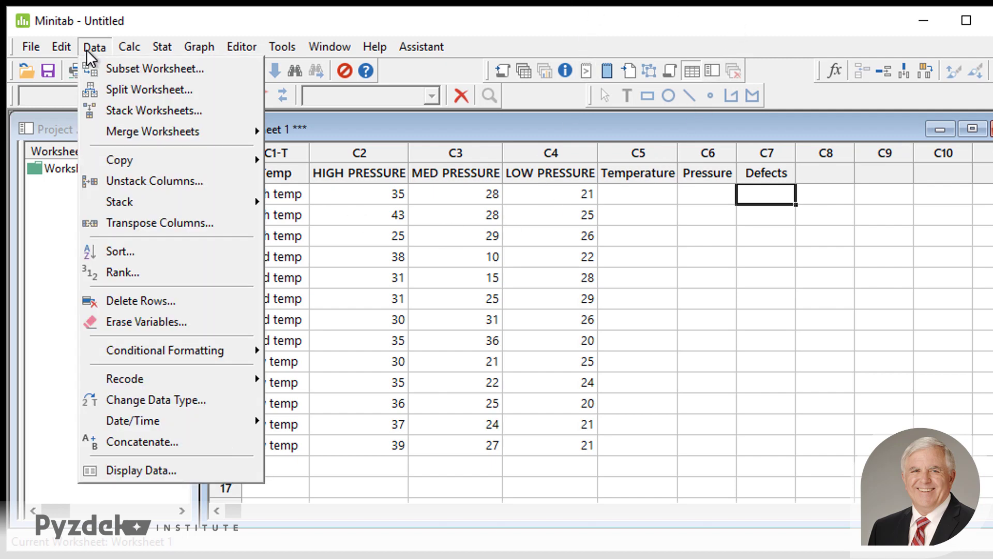
mouse_move(61, 46)
mouse_move(95, 48)
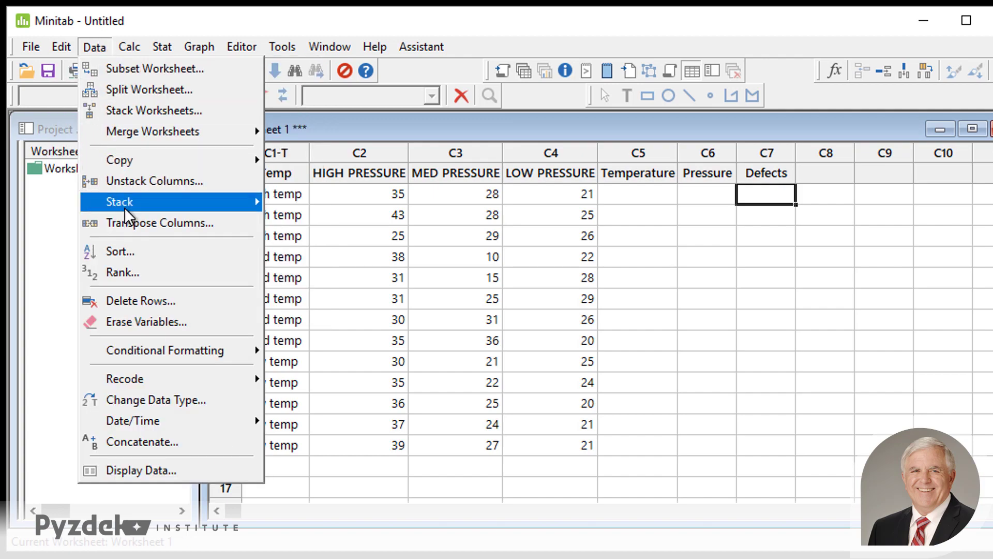
mouse_move(124, 202)
click(310, 203)
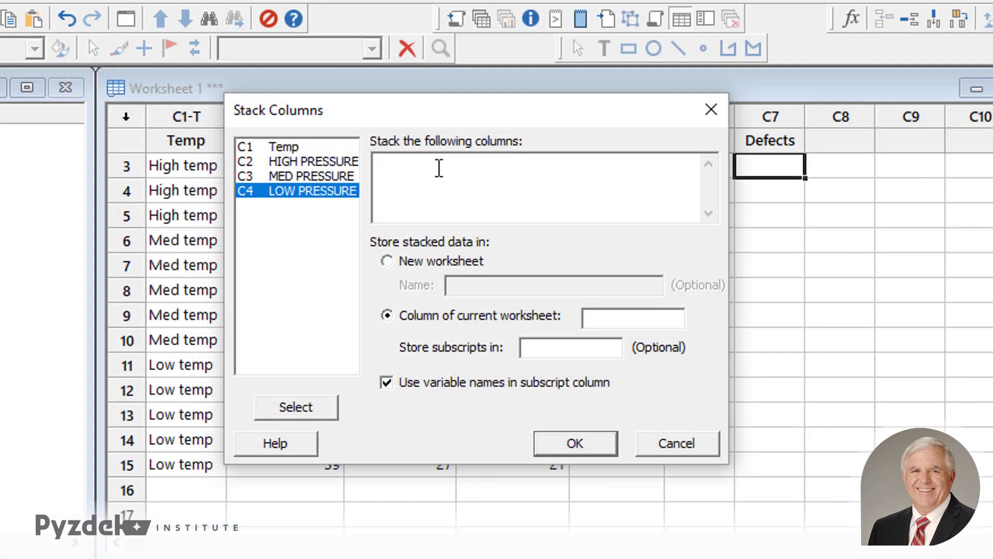
click(313, 167)
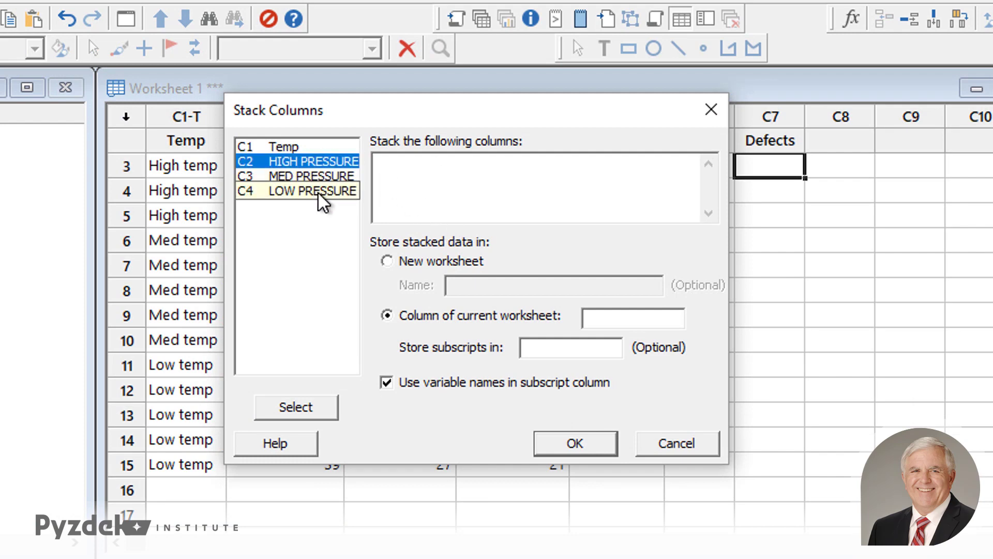
shift+click(319, 192)
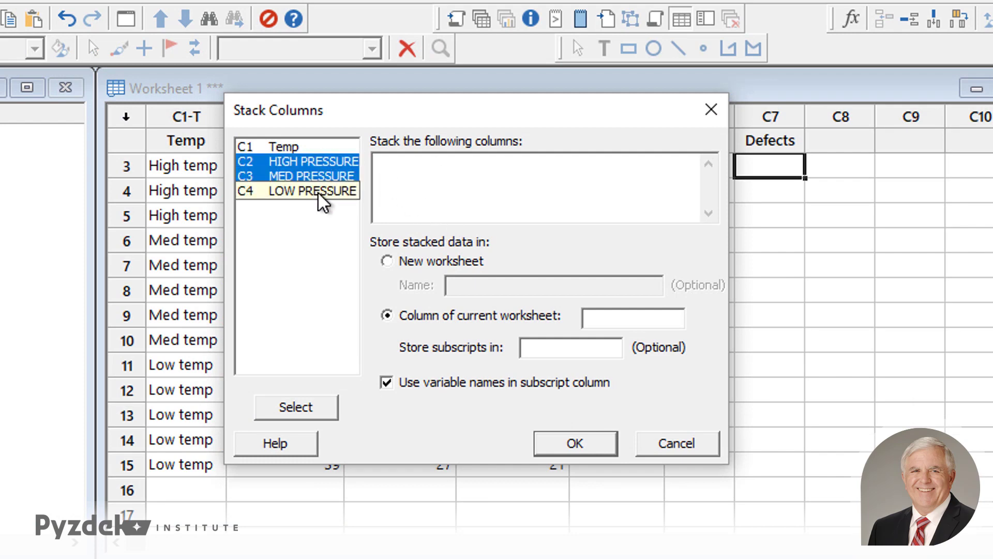
click(316, 408)
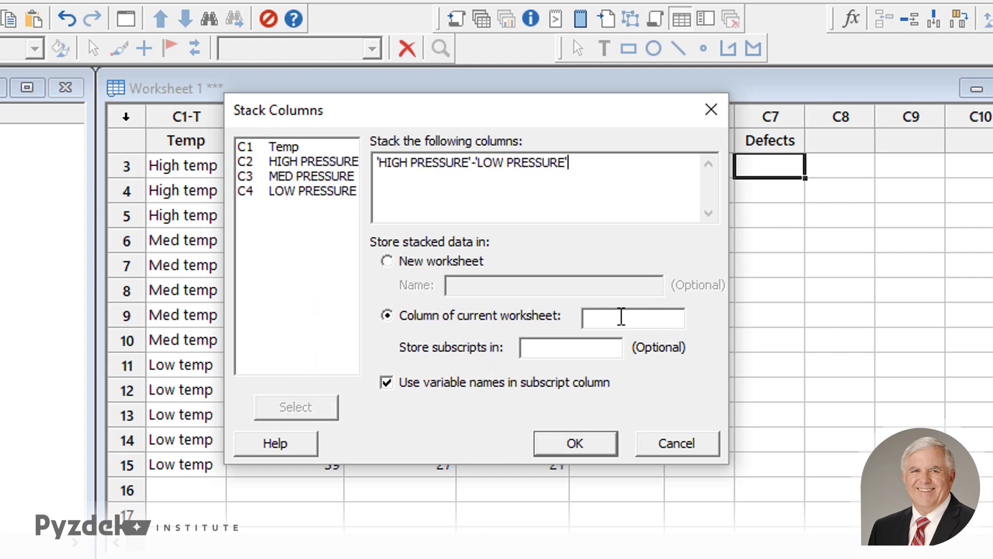
- Store the stacked values in Defects with subscripts in Pressure, and run it
click(620, 316)
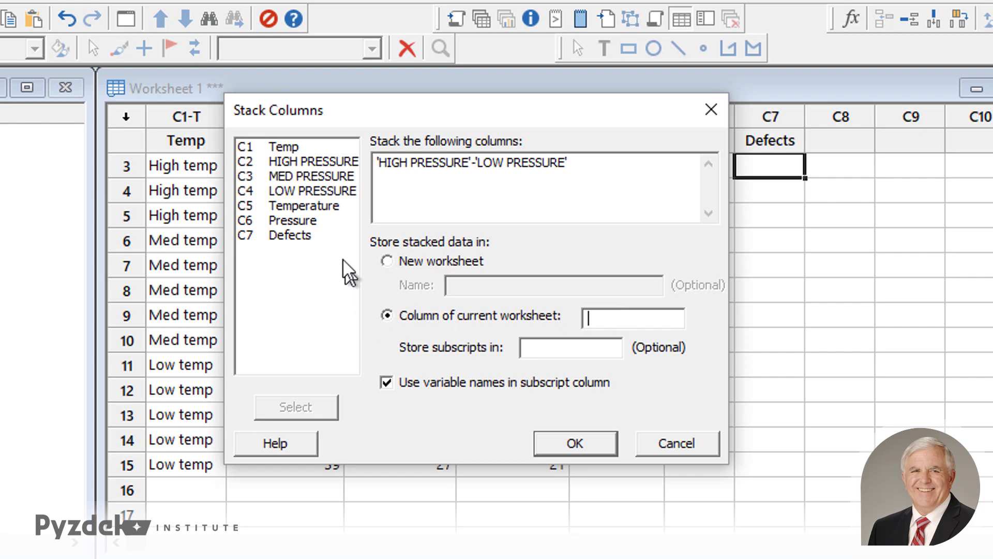
double_click(292, 236)
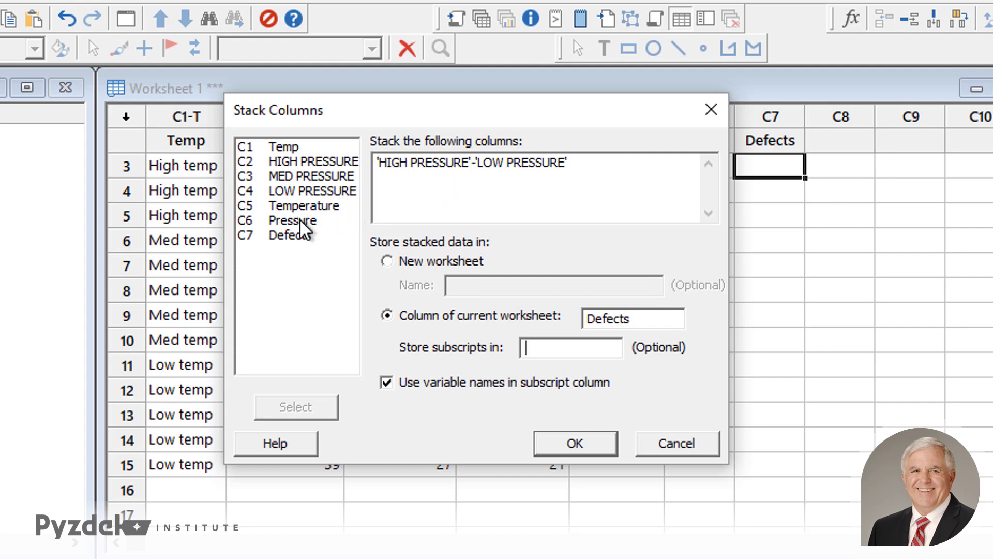
double_click(308, 228)
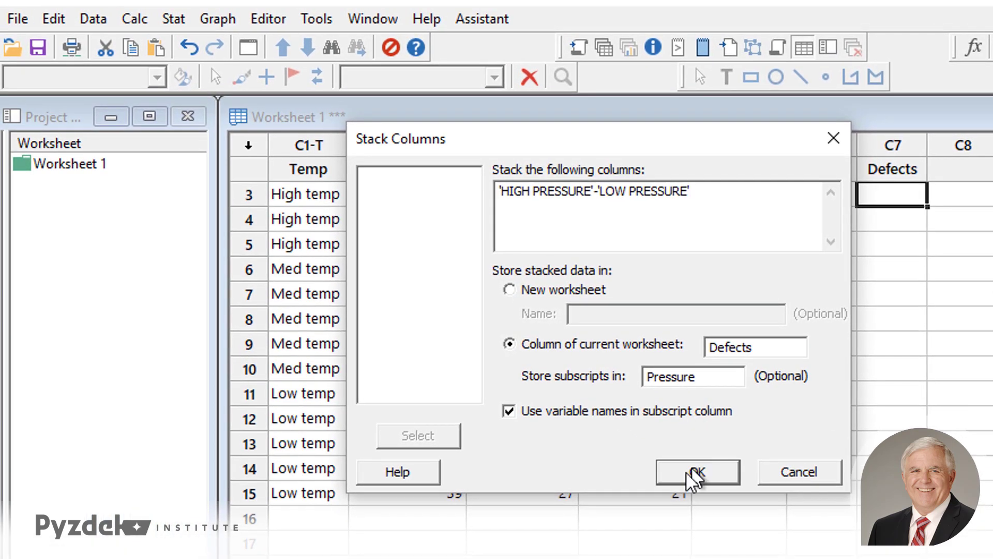
click(695, 472)
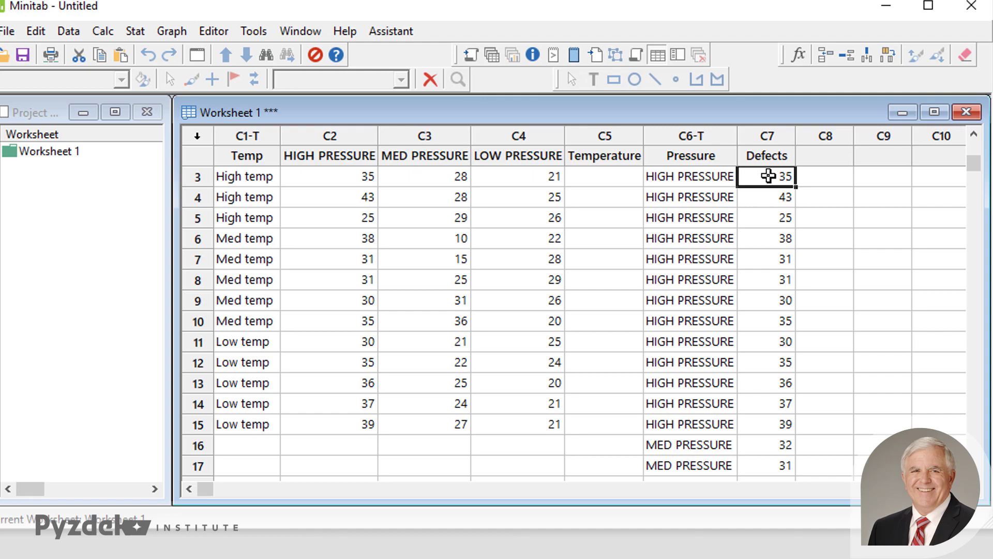
drag(769, 176, 771, 260)
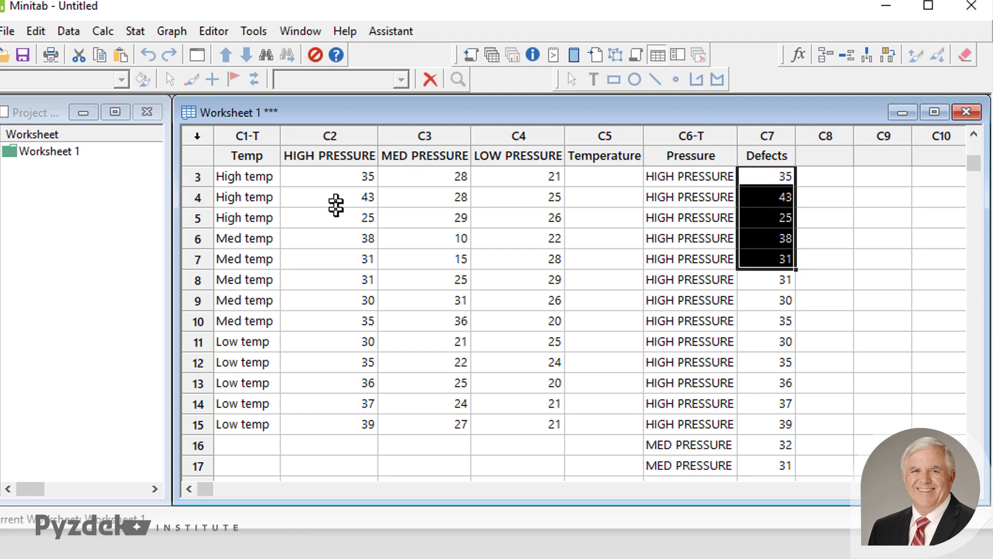
click(774, 258)
click(587, 178)
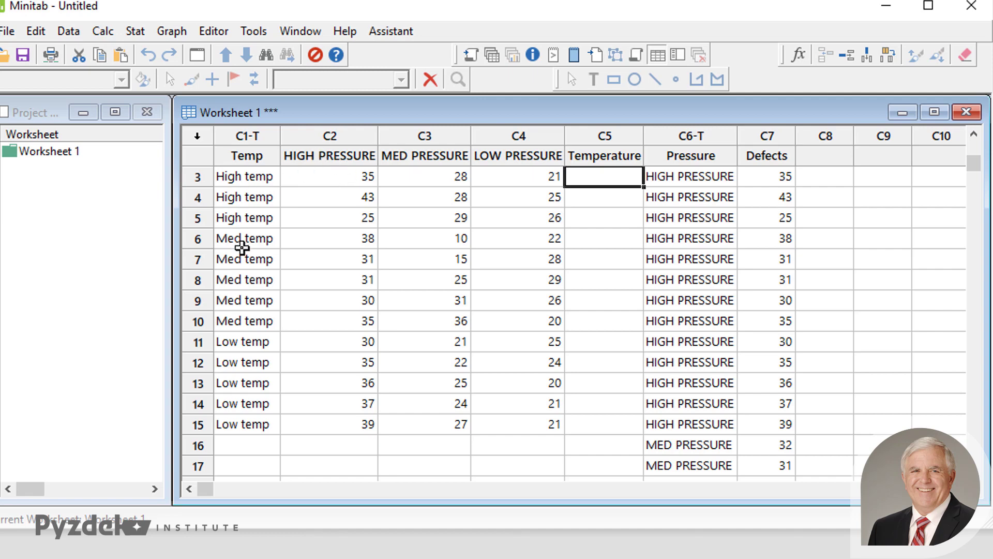
scroll(245, 246, up, 1)
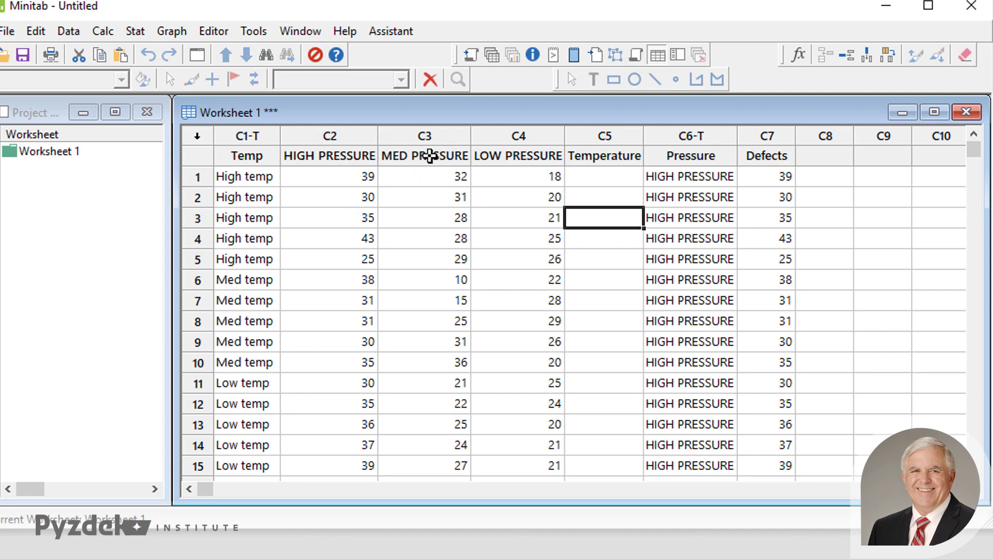
- Start Make Patterned Data > Text Values with Temperature as the storage column
click(100, 36)
mouse_move(136, 146)
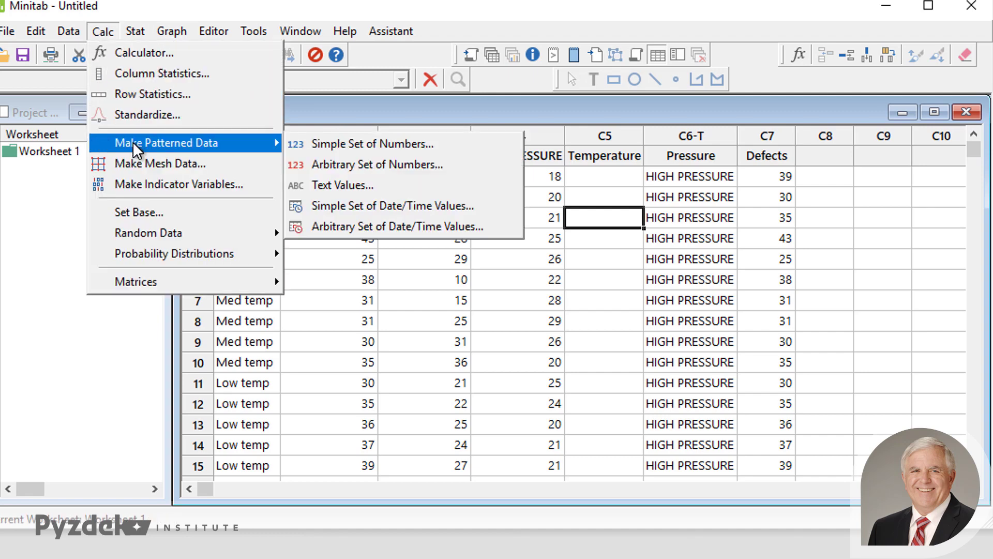
click(359, 186)
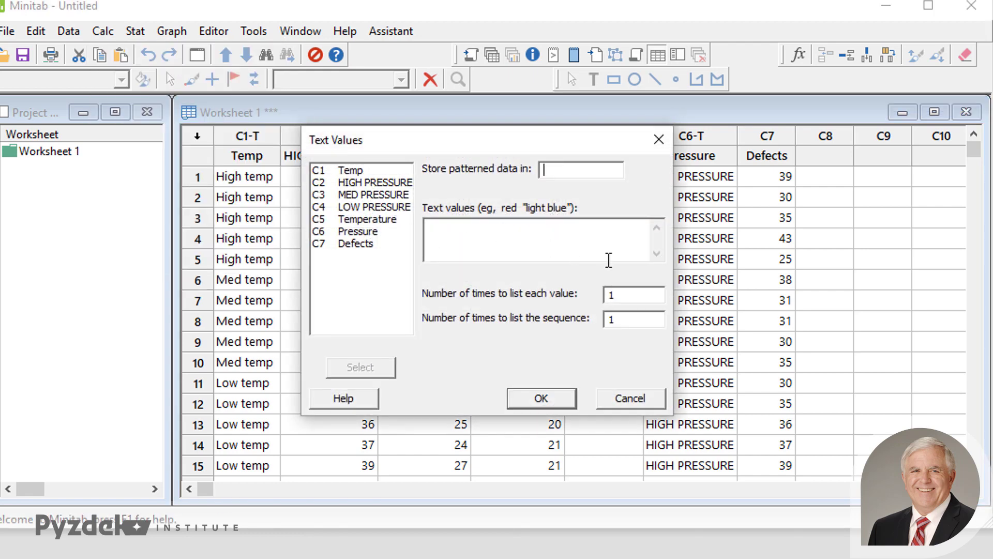
text(High)
key(BackSpace)
key(BackSpace)
key(BackSpace)
key(BackSpace)
click(353, 219)
double_click(354, 219)
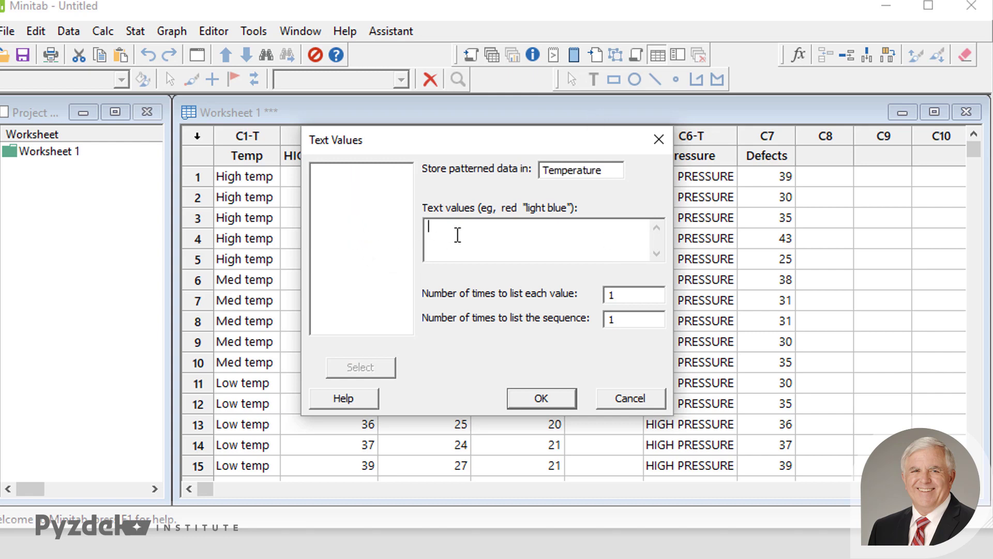
- Generate text values High Med Low, listing the sequence 3 times, and check the blocks
text(High Med Low)
drag(641, 293, 576, 293)
double_click(612, 319)
text(3)
click(541, 399)
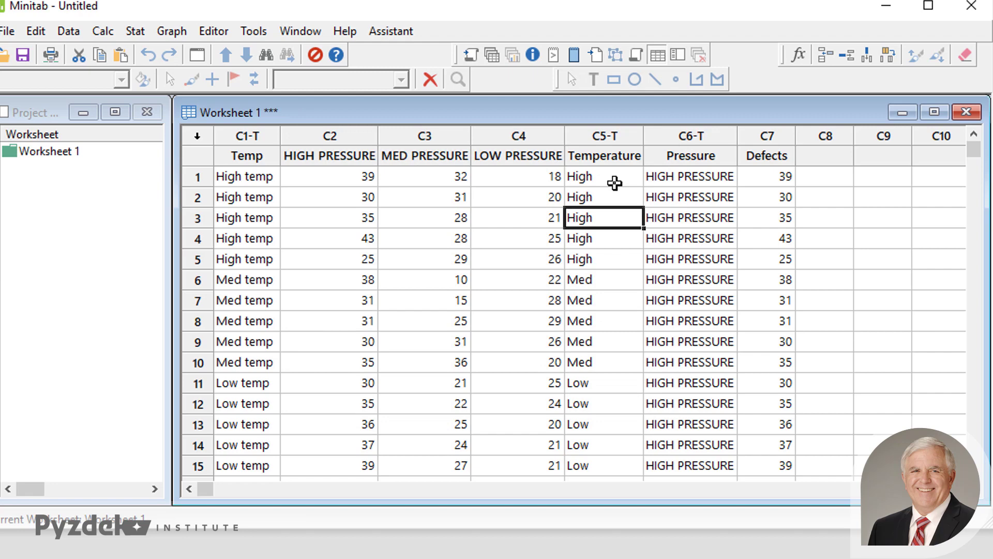
drag(615, 182, 691, 258)
drag(583, 280, 785, 359)
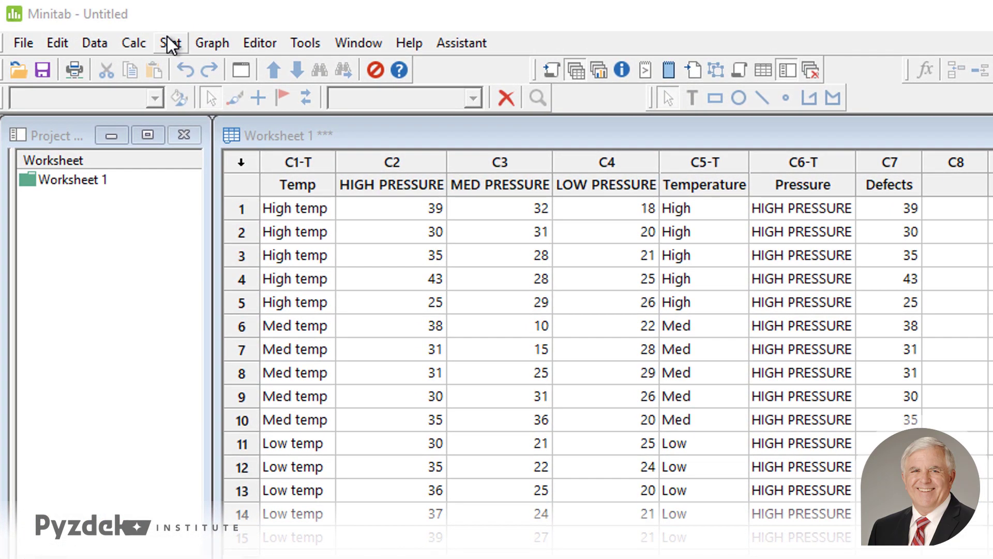
- Open Balanced ANOVA and set Defects as the response
click(171, 43)
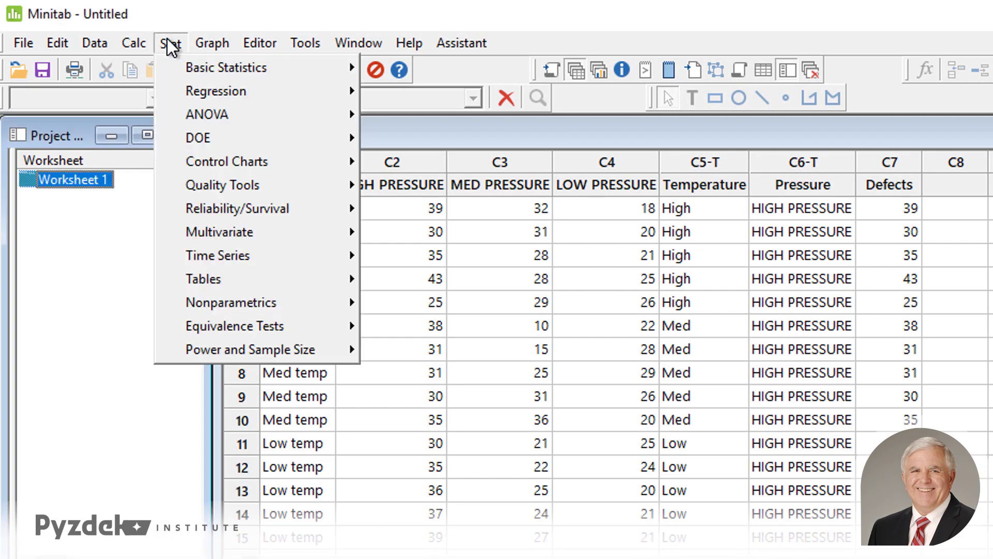
mouse_move(289, 119)
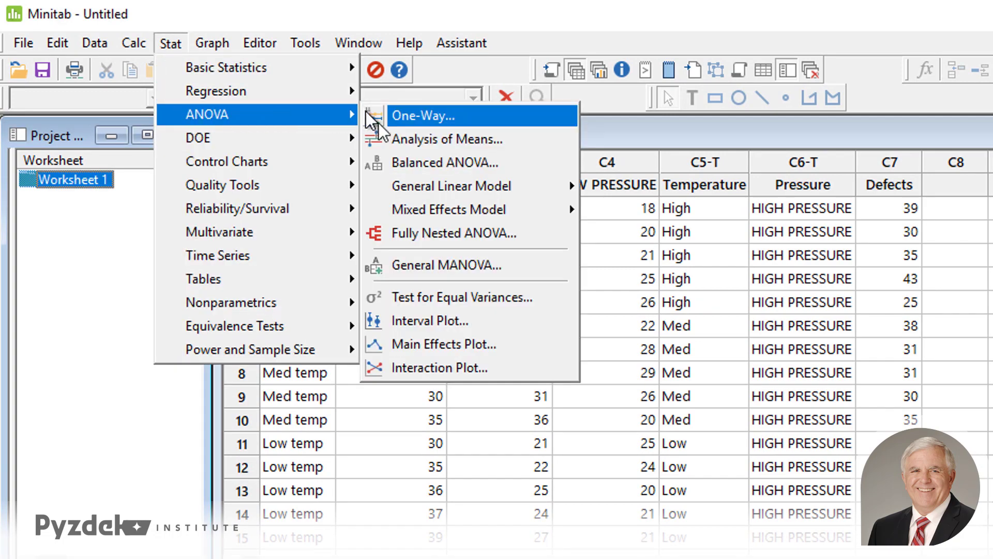
click(418, 162)
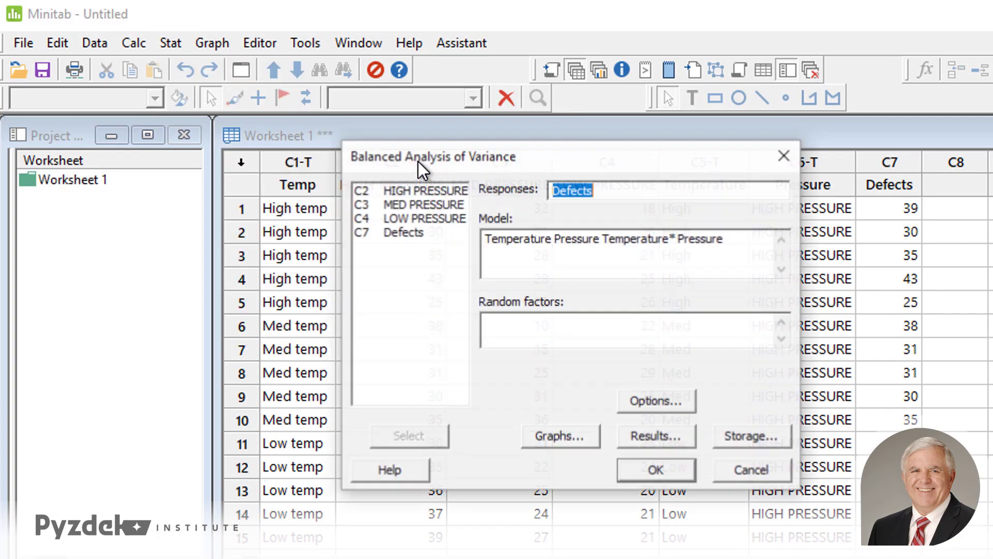
click(609, 195)
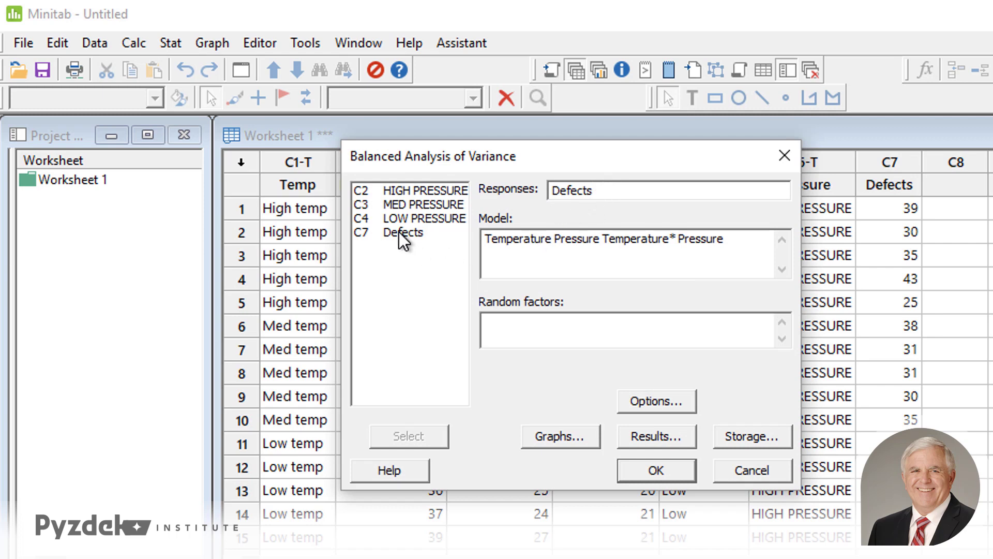
- Use model Temperature Pressure Temperature*Pressure and choose four-in-one residual plots
click(485, 239)
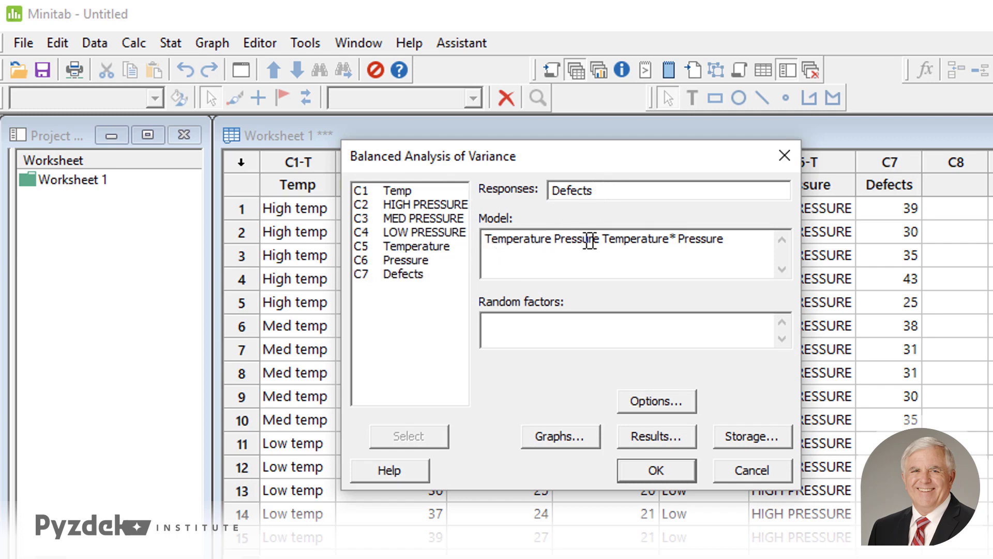
double_click(501, 239)
double_click(587, 240)
click(602, 240)
drag(603, 239, 730, 234)
click(730, 235)
click(542, 437)
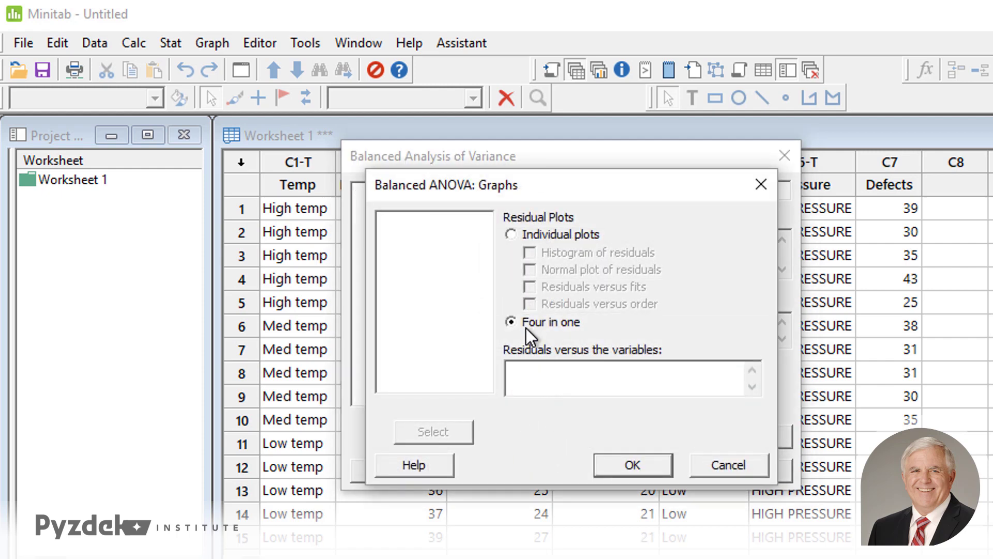
click(626, 465)
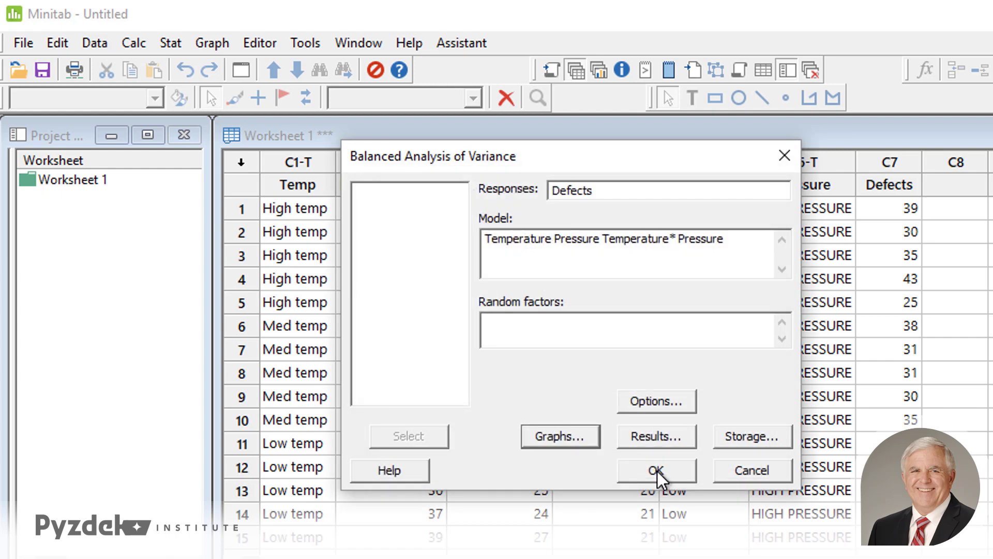
- Run the balanced ANOVA and move the Residual Plots for Defects window up to view it
click(657, 471)
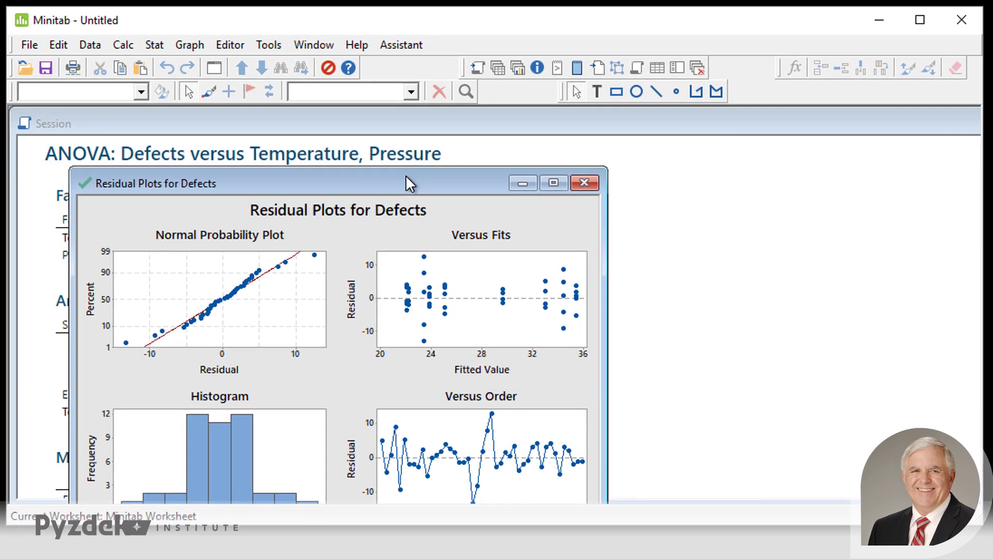
drag(408, 180, 405, 142)
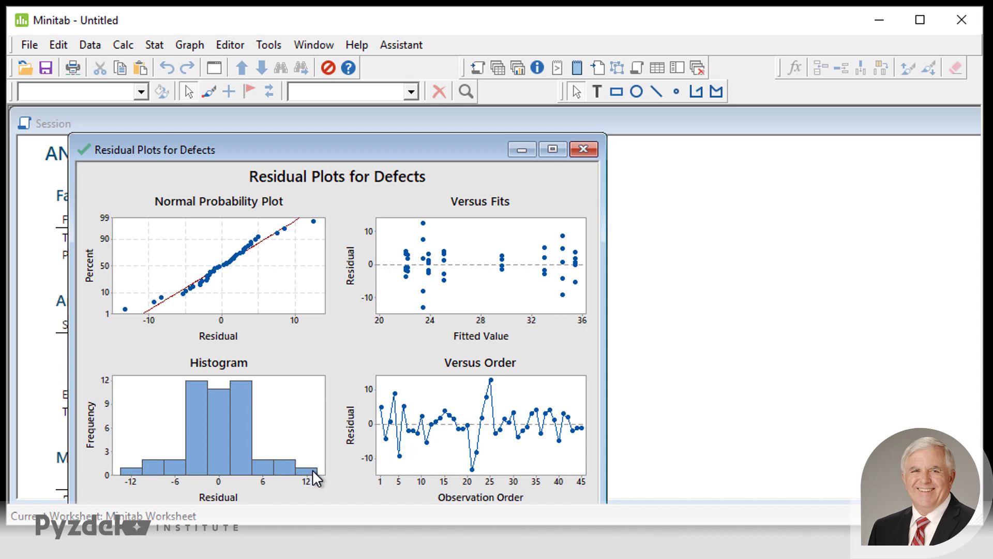
mouse_move(316, 479)
- Show the Session folder to view the Analysis of Variance table for Defects
click(475, 66)
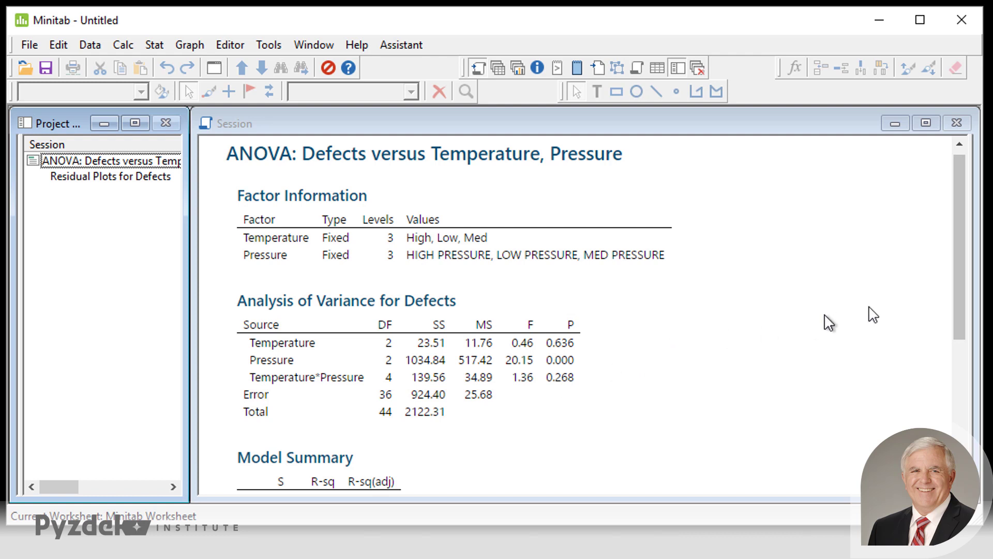
drag(957, 260, 963, 389)
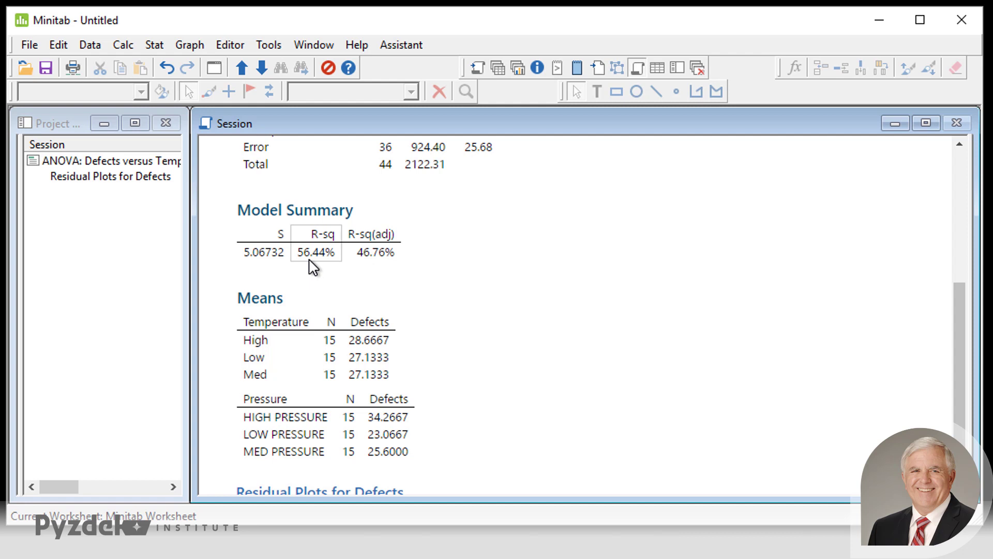
scroll(569, 375, down, 1)
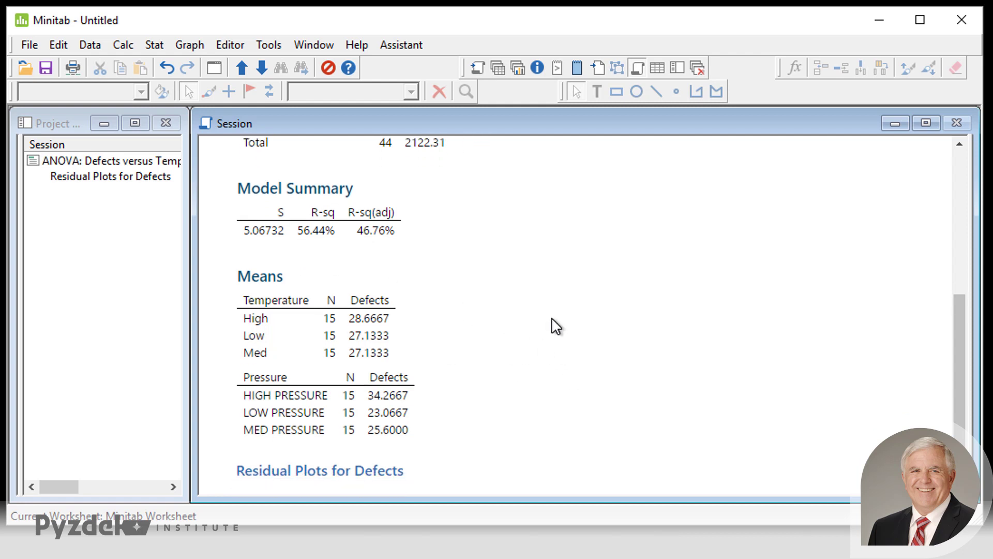
scroll(553, 318, up, 3)
scroll(505, 403, down, 3)
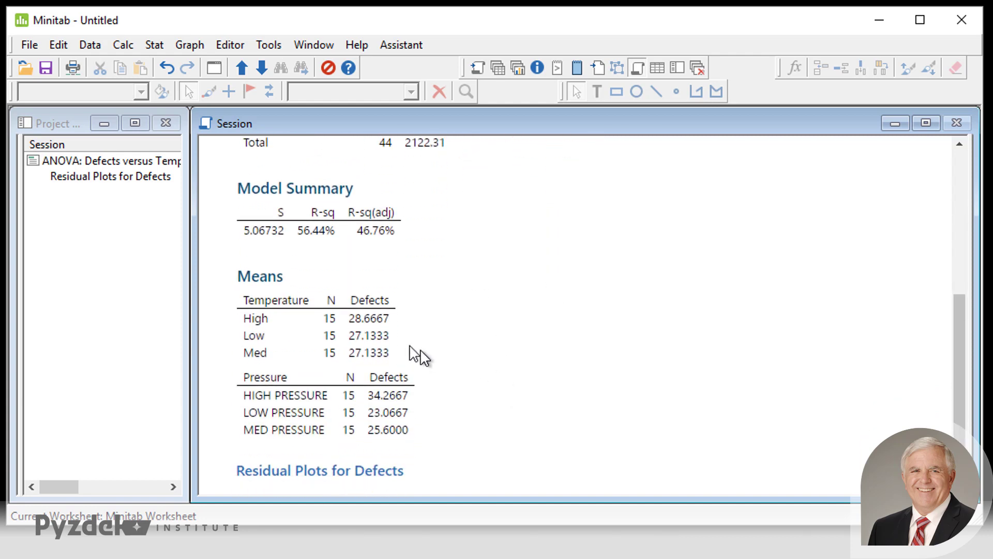